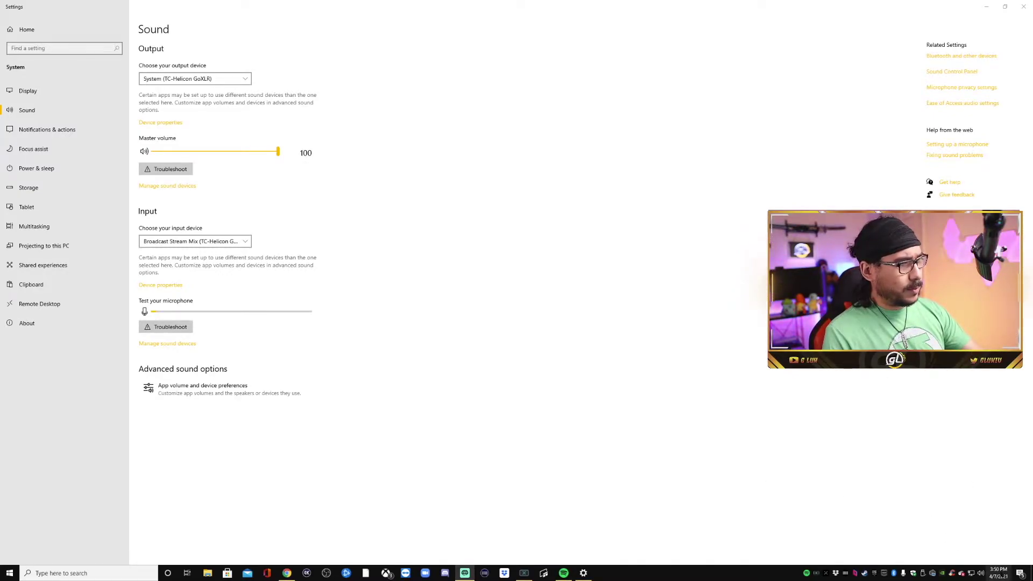
- Keep System (TC-Helicon GoXLR) as the Windows output after reviewing per-app device preferences
click(229, 79)
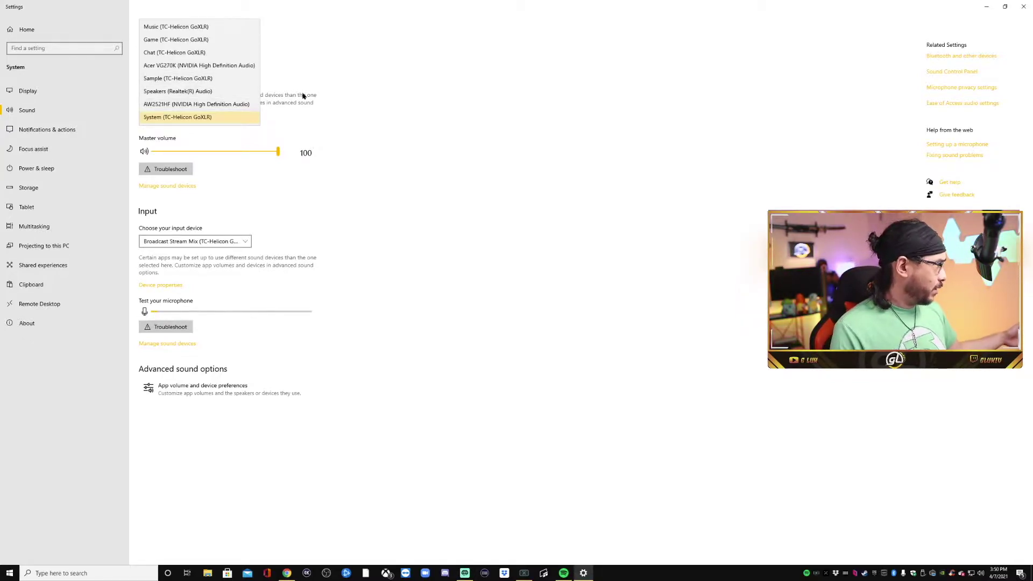
click(419, 85)
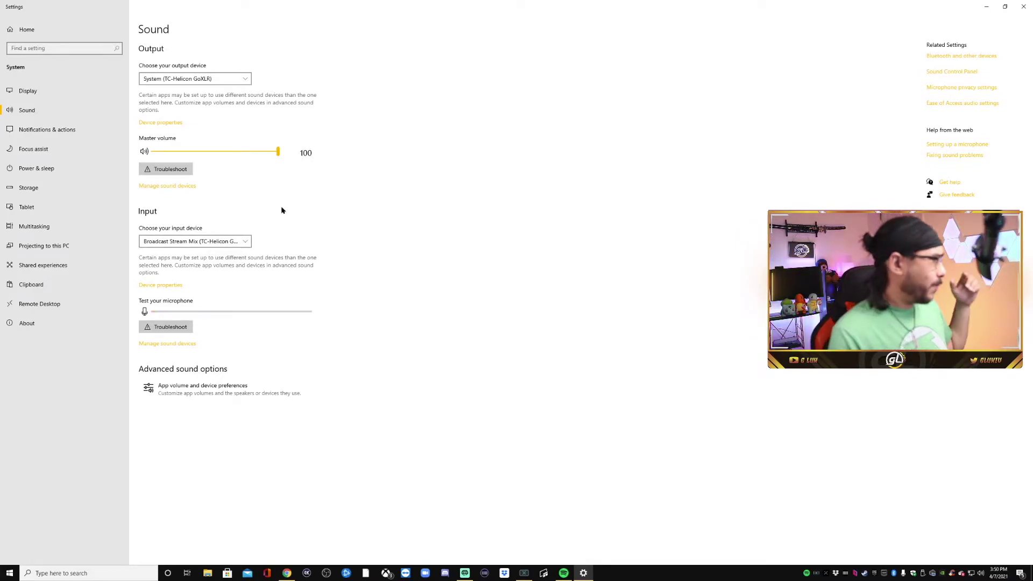
click(203, 386)
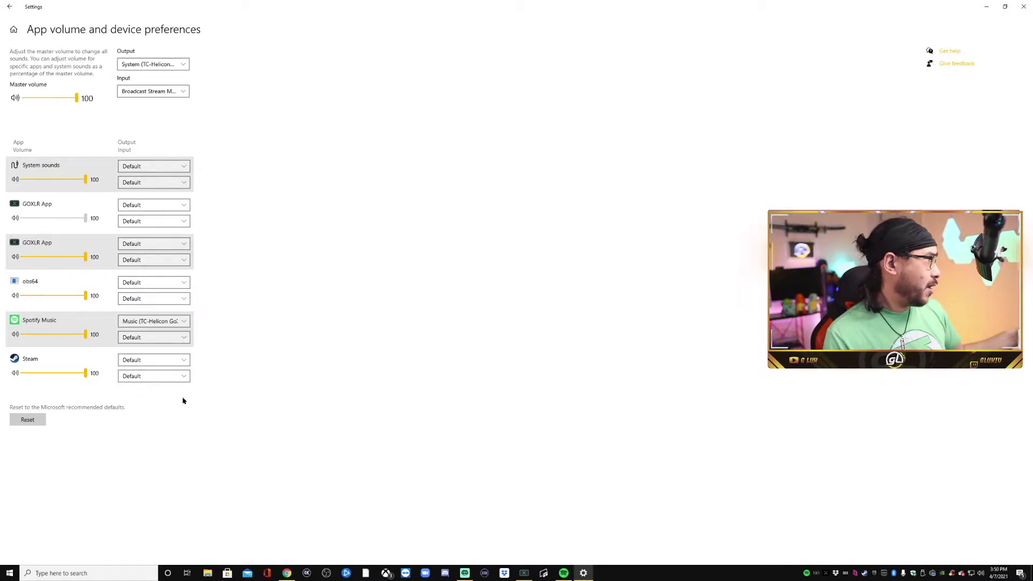
key(alt+Left)
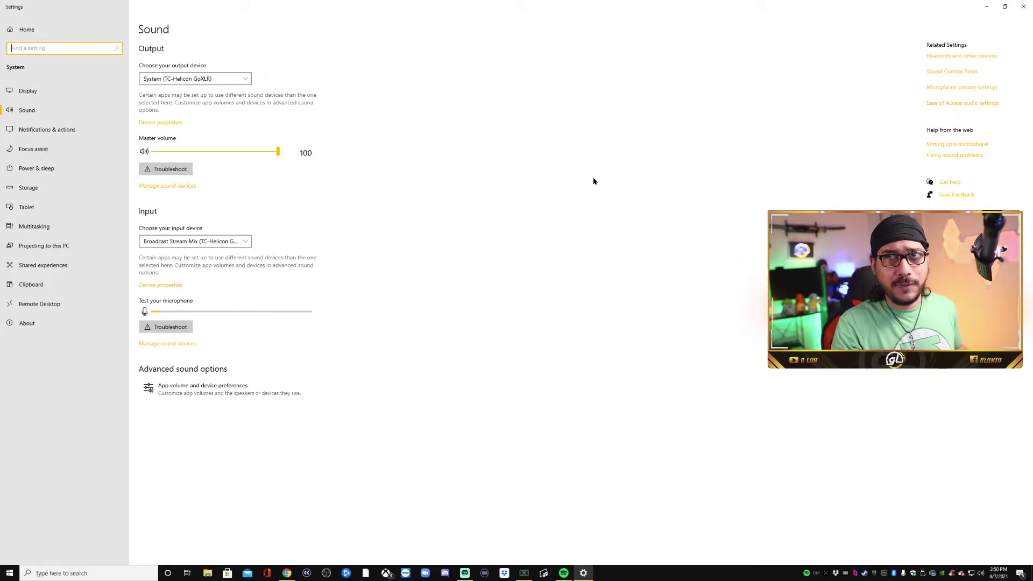
- Review the Sound control panel's Playback devices, with System (TC-Helicon GoXLR) as default
click(952, 72)
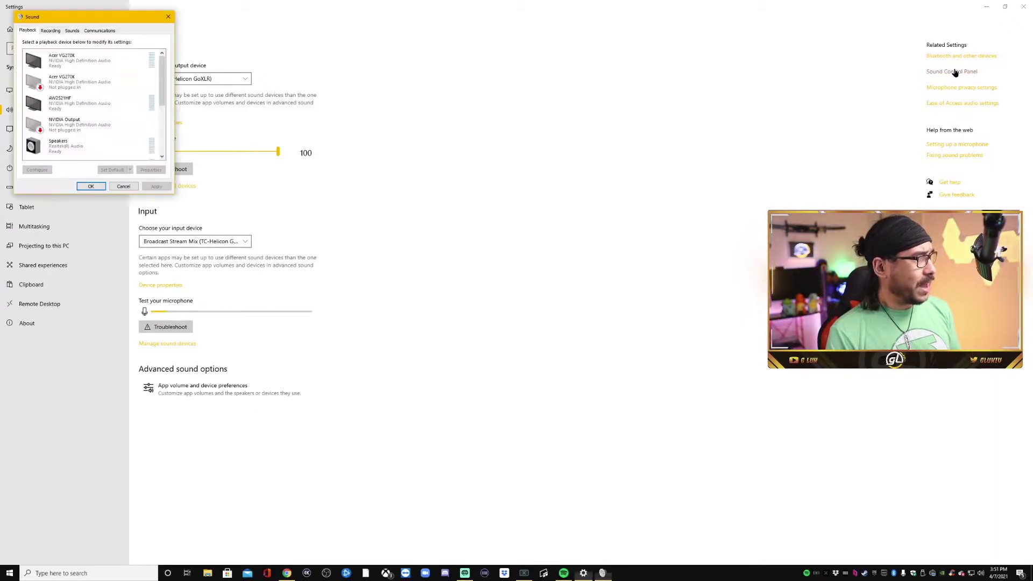
drag(124, 17, 776, 227)
scroll(763, 312, down, 10)
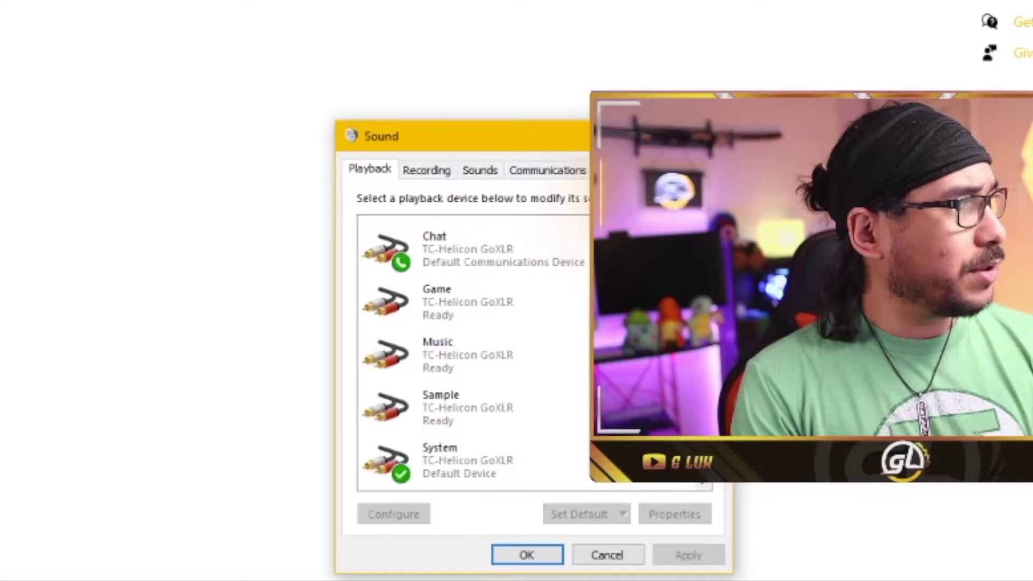
drag(774, 229, 666, 203)
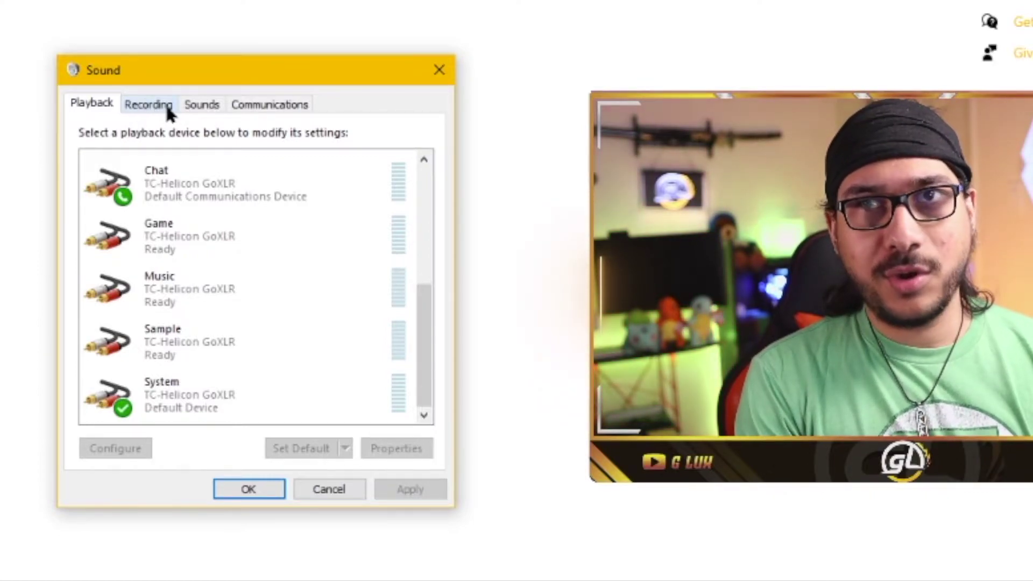
- Confirm Broadcast Stream Mix is the default recording device, then return to GoXLR Mic Setup
click(147, 102)
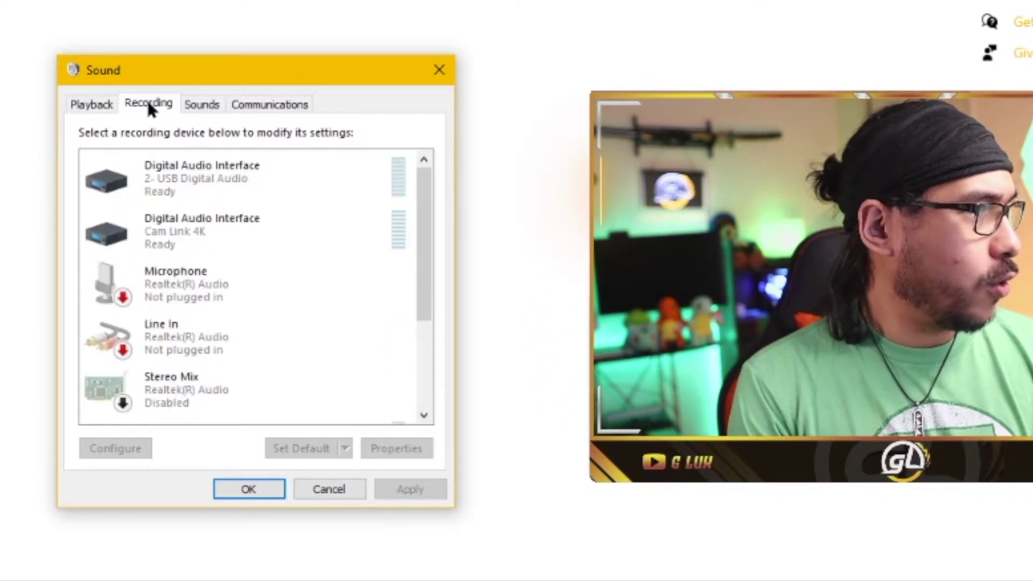
scroll(317, 413, down, 2)
scroll(315, 414, down, 1)
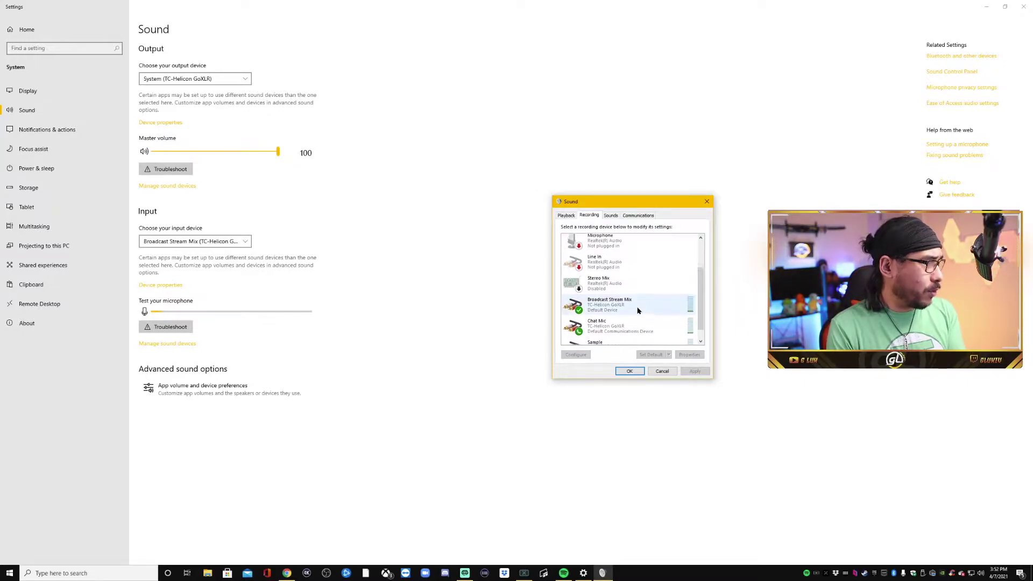
click(565, 215)
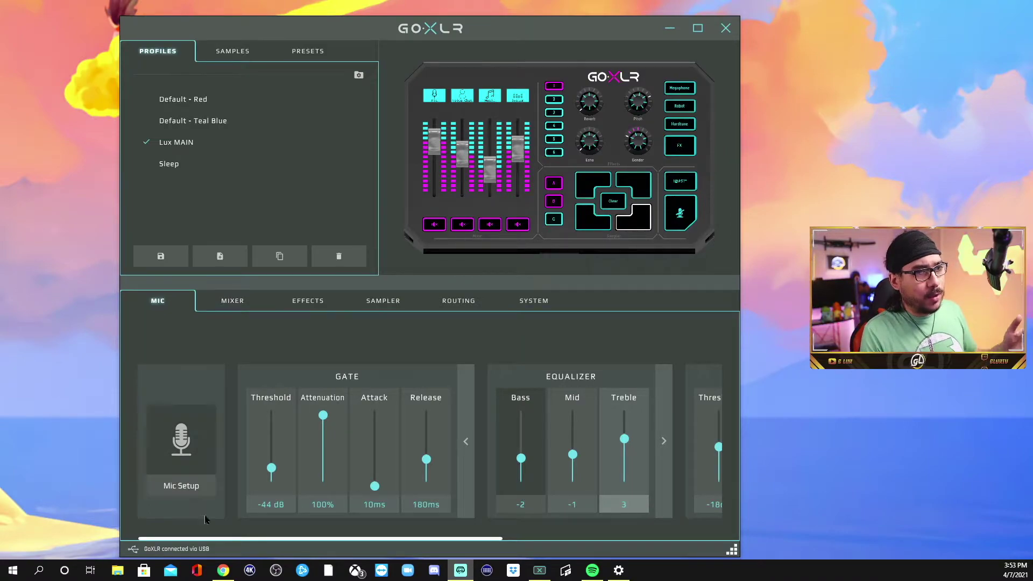
click(181, 484)
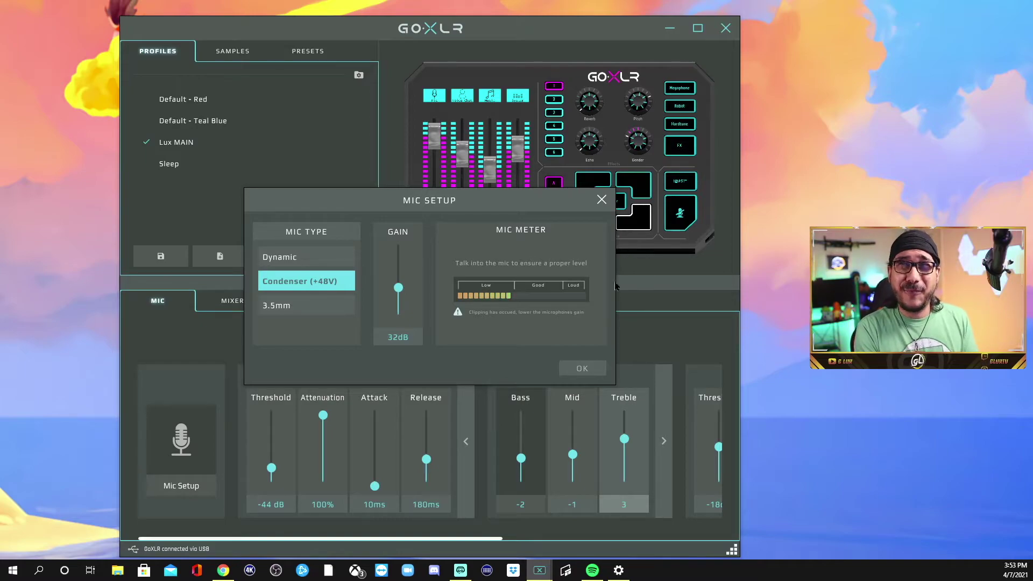
click(602, 199)
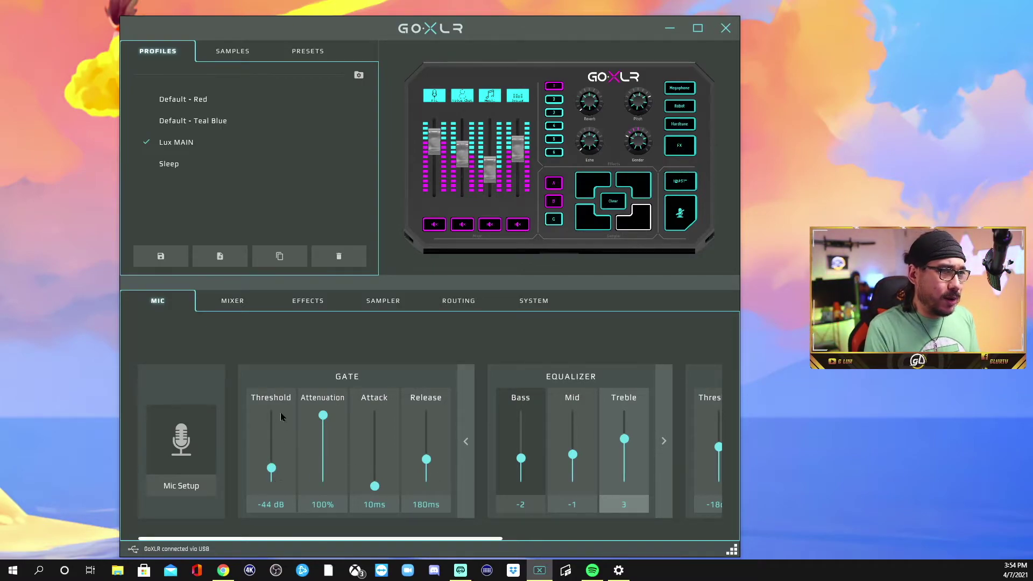
mouse_move(272, 468)
mouse_down()
mouse_move(281, 403)
mouse_move(290, 474)
mouse_up()
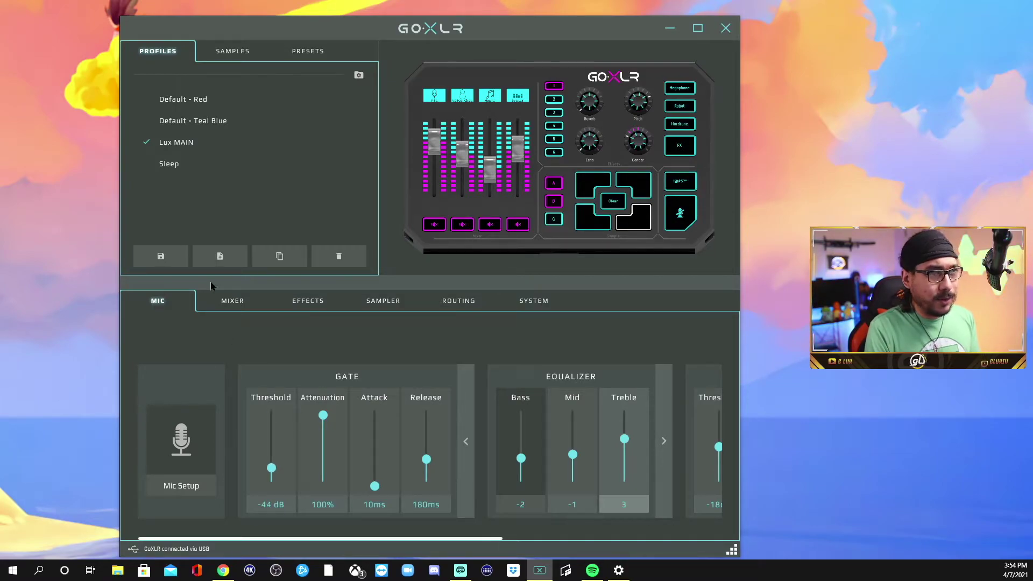
- Reload the Lux MAIN profile and reduce the Gate to a single Amount control (26)
click(166, 147)
click(167, 303)
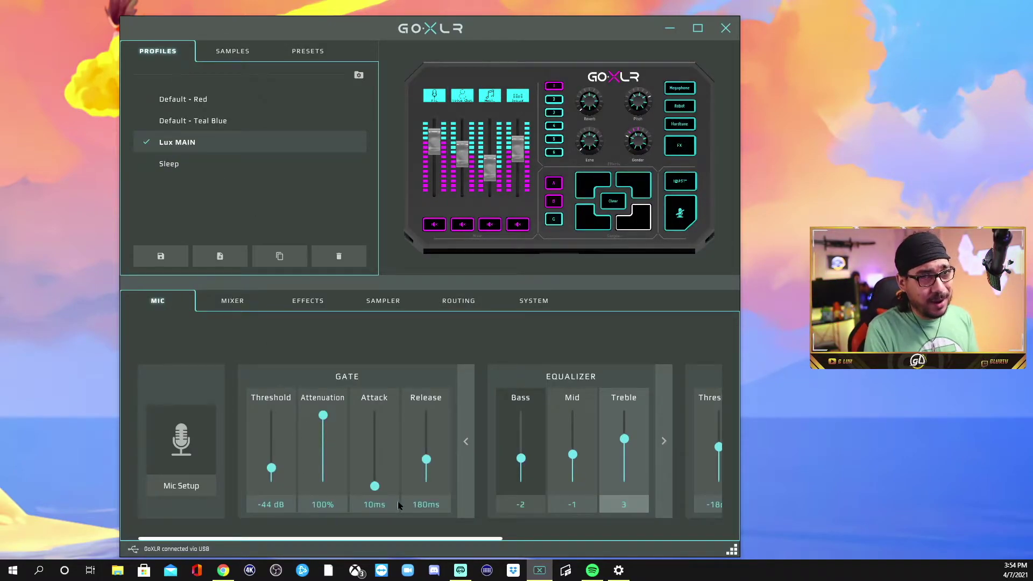
click(466, 422)
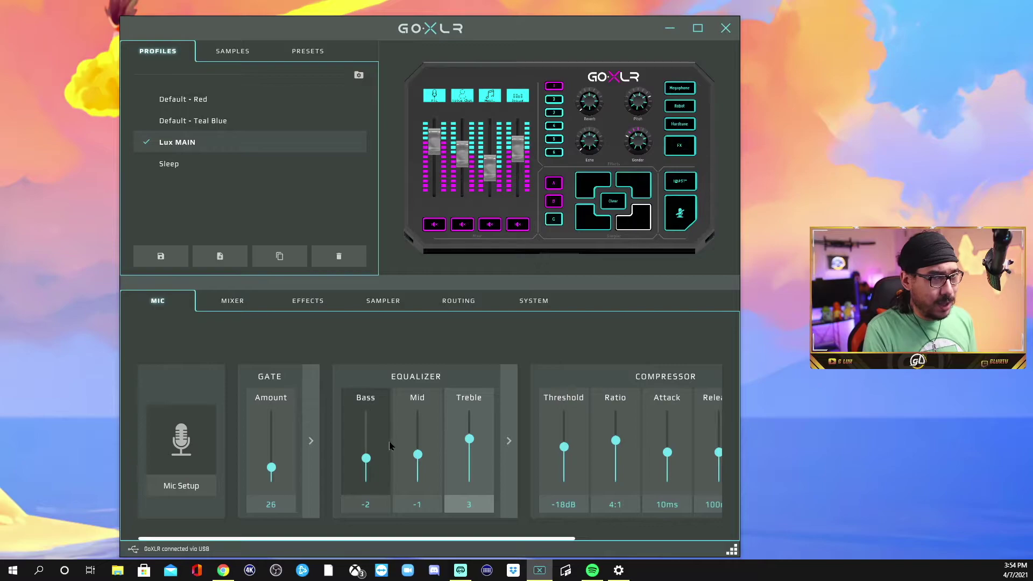
- Review the full multi-band equalizer, then collapse it back to Bass -2, Mid -1, Treble 3
click(515, 429)
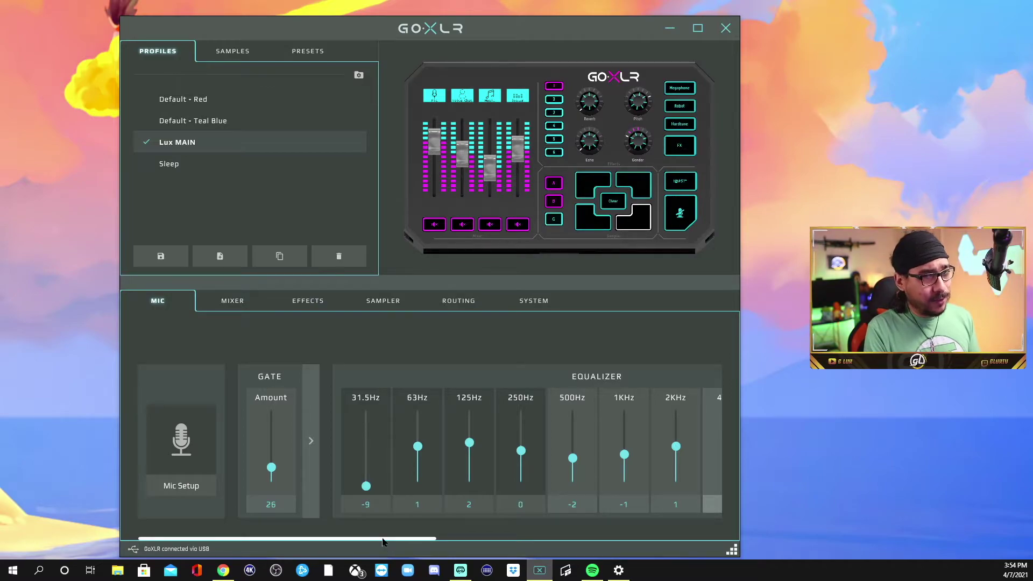
drag(428, 539, 446, 497)
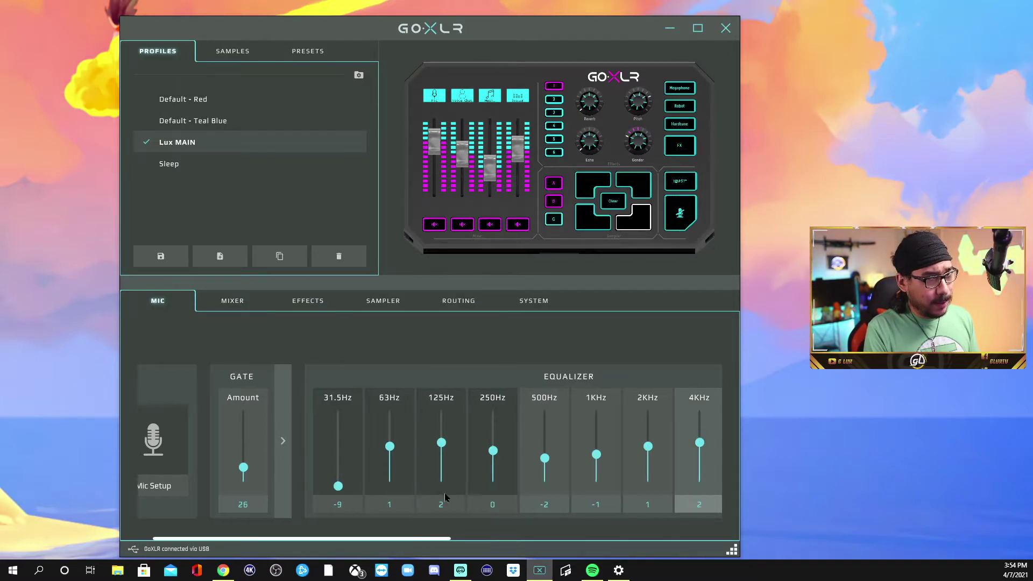
scroll(441, 510, right, 3)
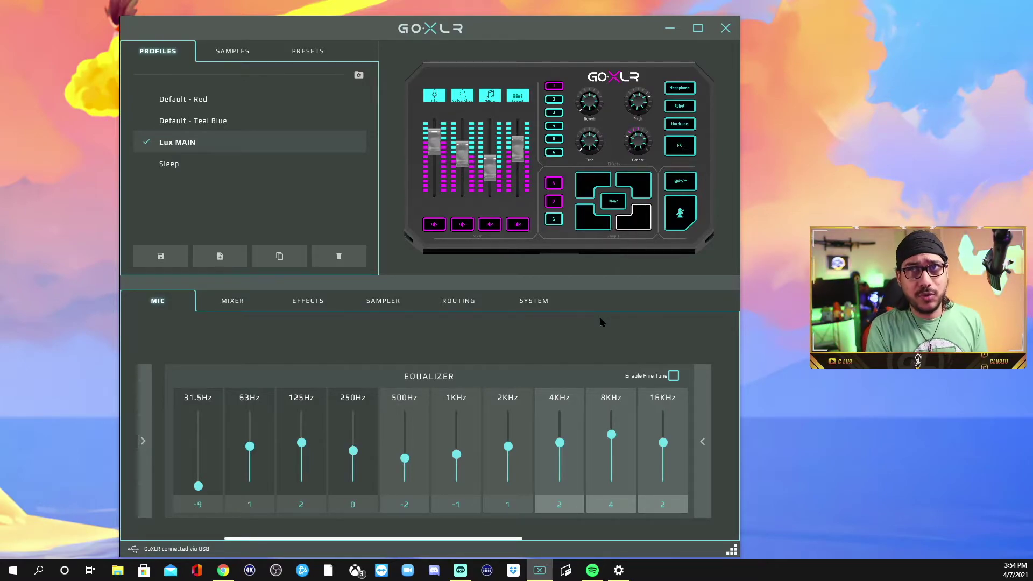
click(702, 441)
- Review the compressor's detailed settings, leaving it as a single Amount of 45
click(648, 441)
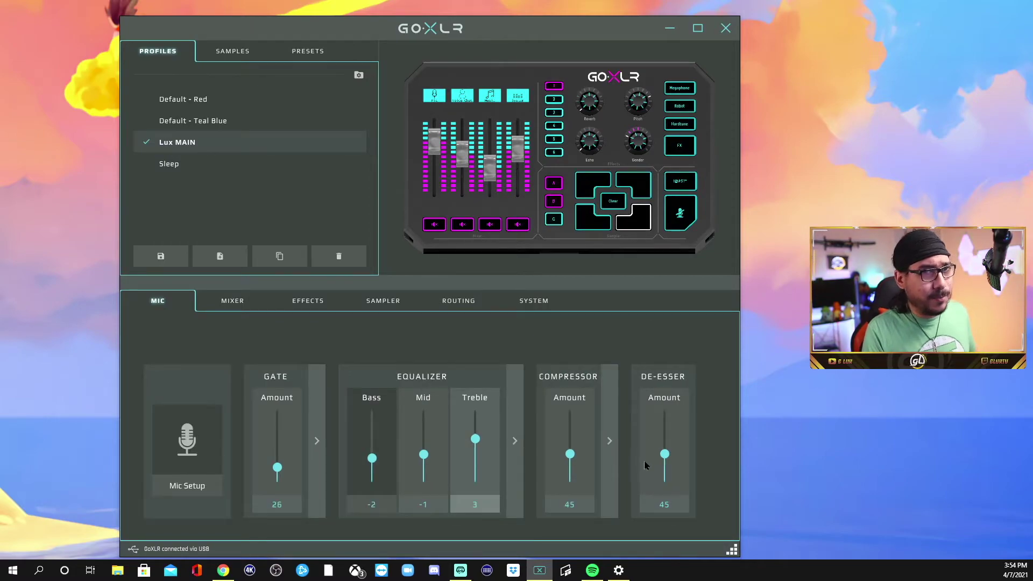
click(609, 442)
scroll(699, 523, right, 4)
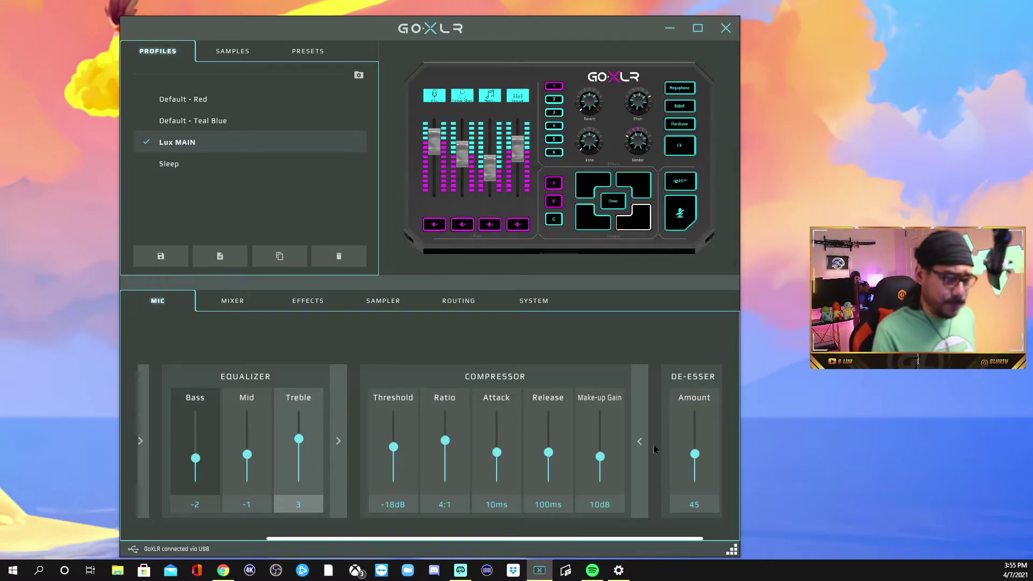
click(639, 441)
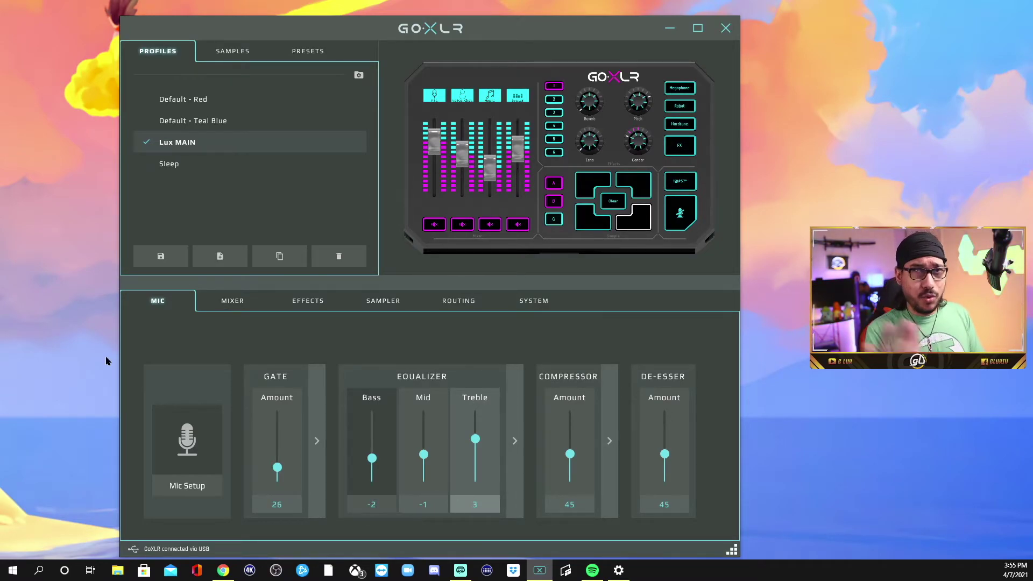
- Step through the Mixer, Effects and Sampler pages to reach the Routing grid
click(236, 301)
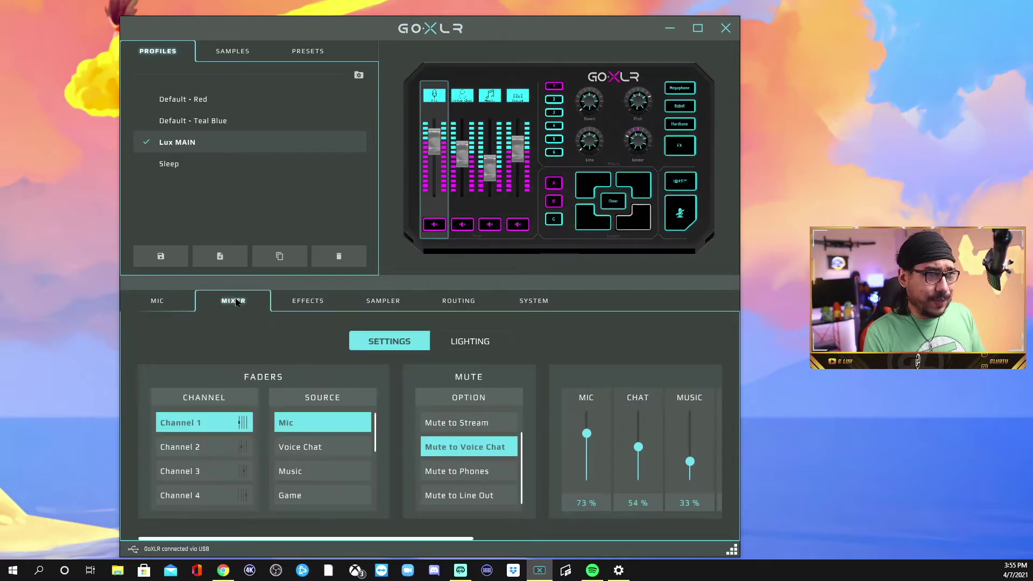
click(311, 305)
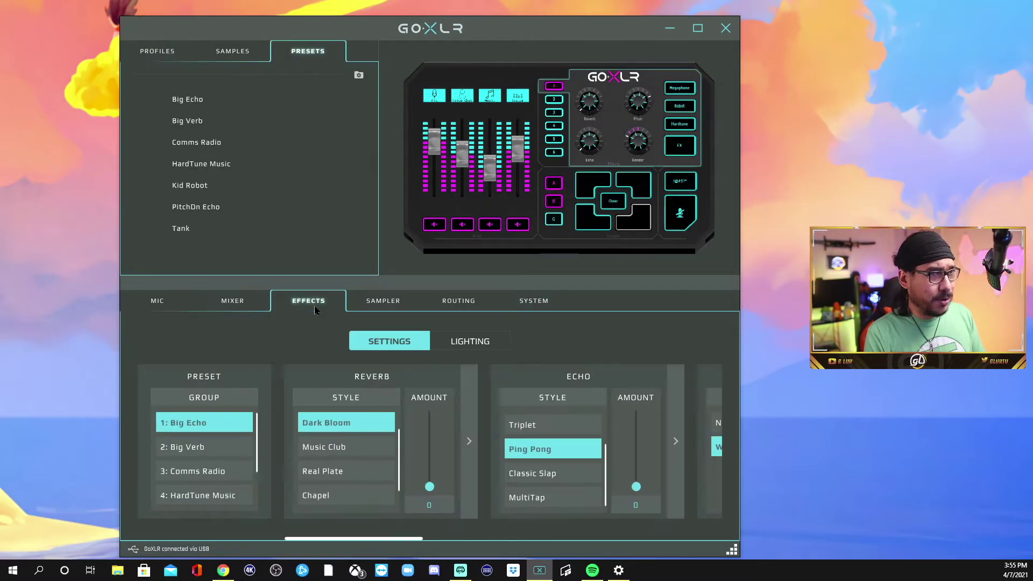
click(396, 302)
click(454, 302)
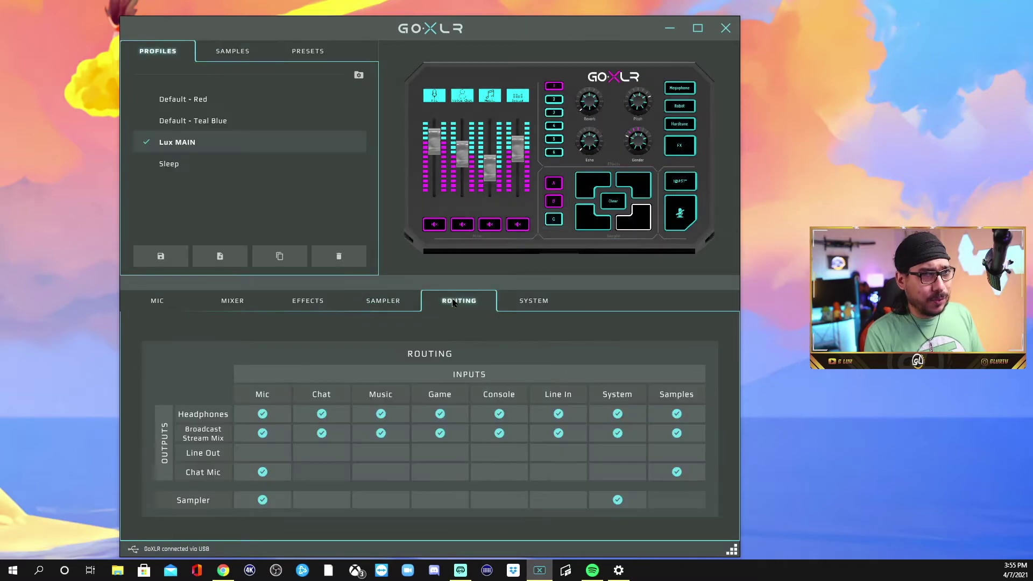
- Toggle the Line In routing so it ends sent to Headphones and Broadcast Stream Mix
click(571, 414)
click(572, 432)
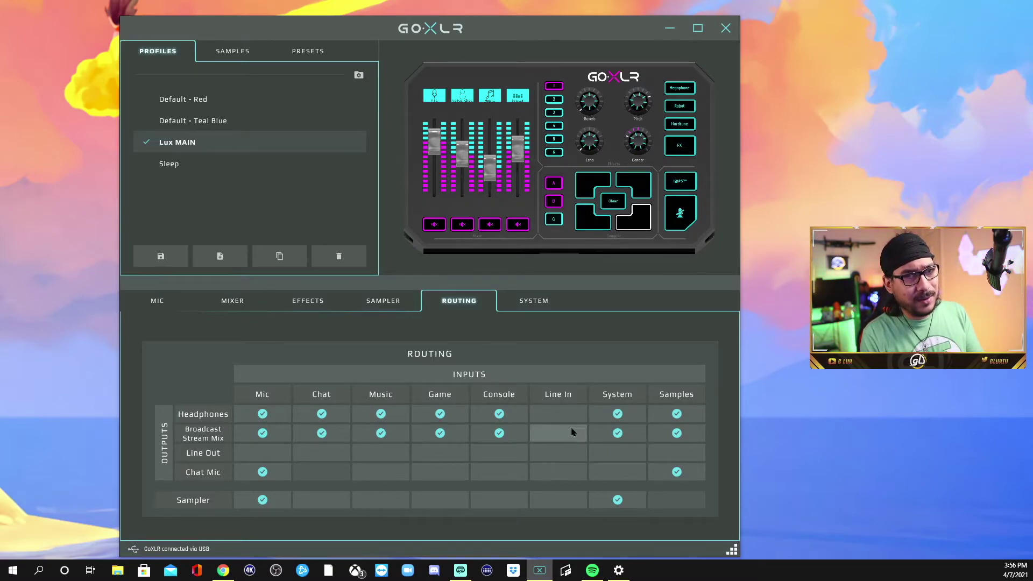
click(573, 414)
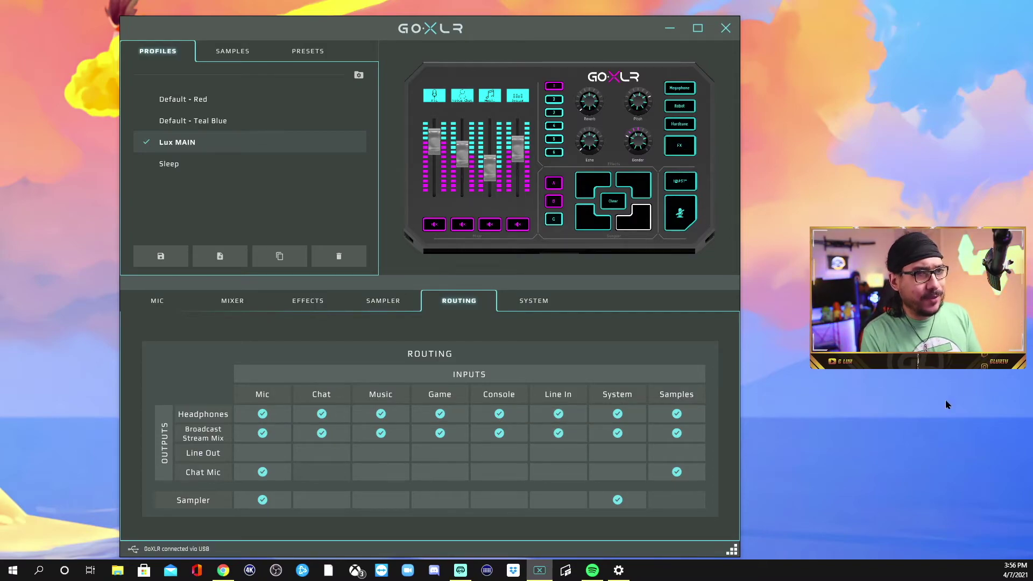
click(536, 306)
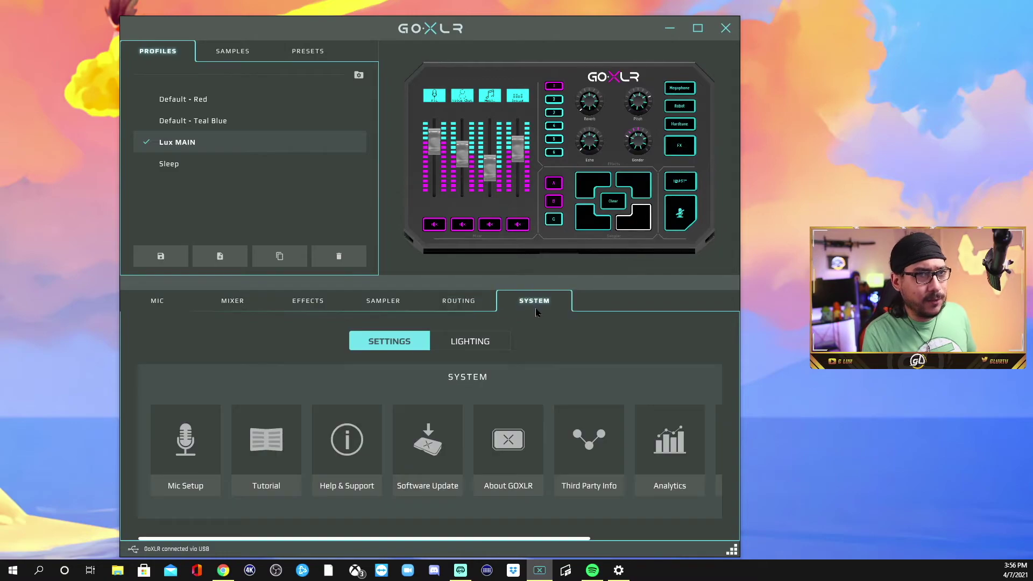
click(470, 310)
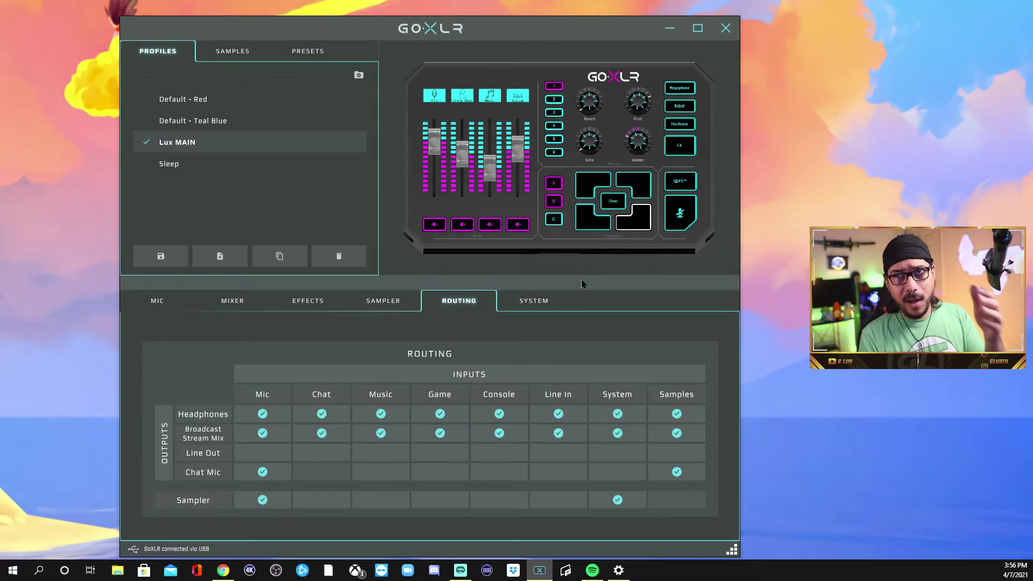
key(alt+Tab)
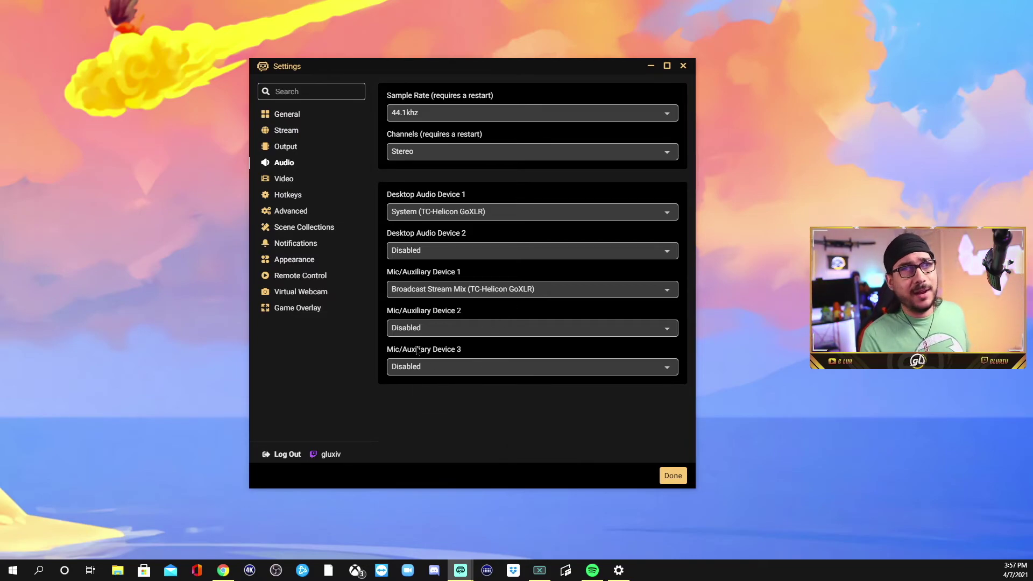
click(673, 476)
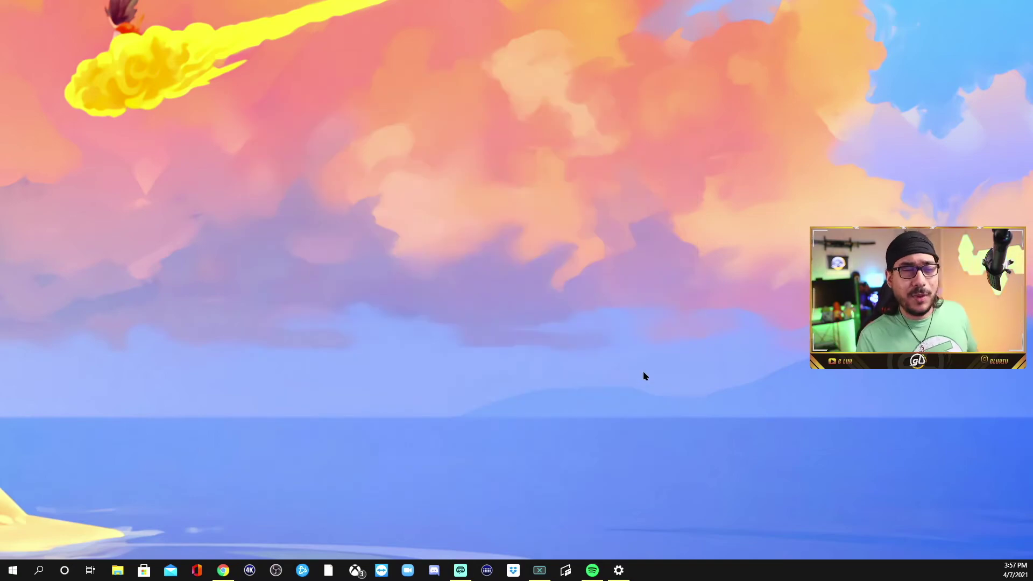